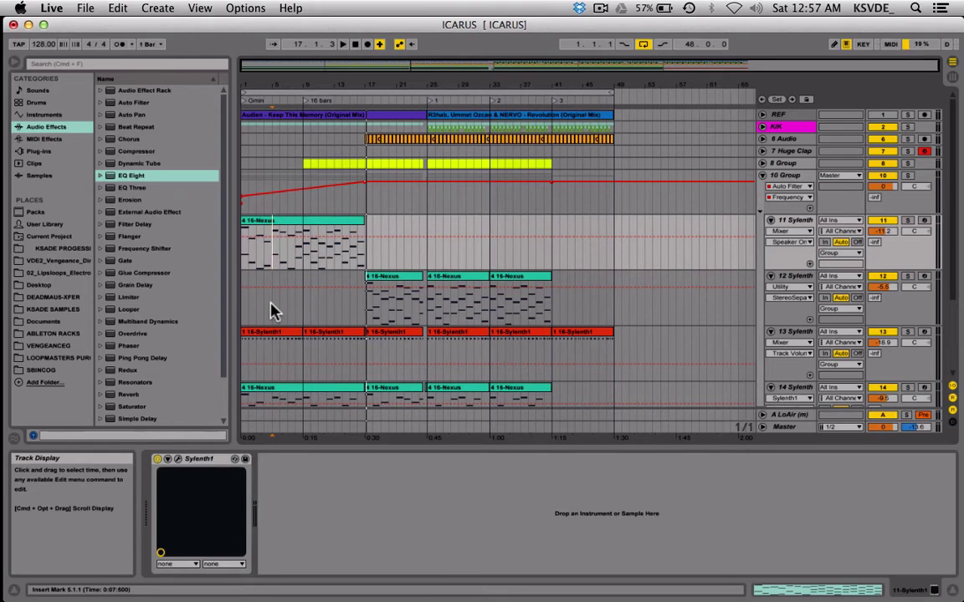
- Place the insert marker at bar 25 on the KIK group track and unfold the group to show its tracks
click(428, 134)
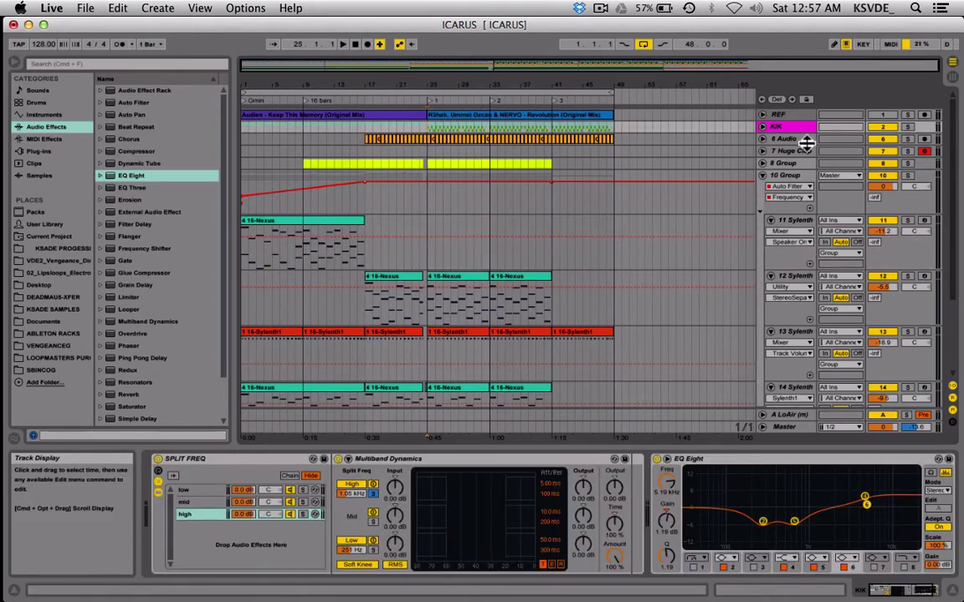
click(761, 126)
click(797, 127)
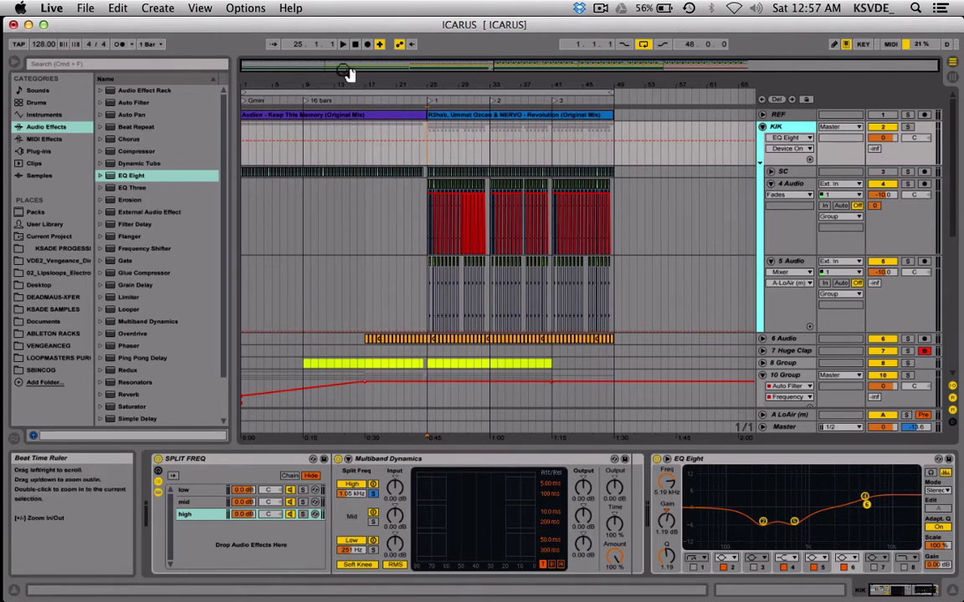
drag(350, 71, 322, 69)
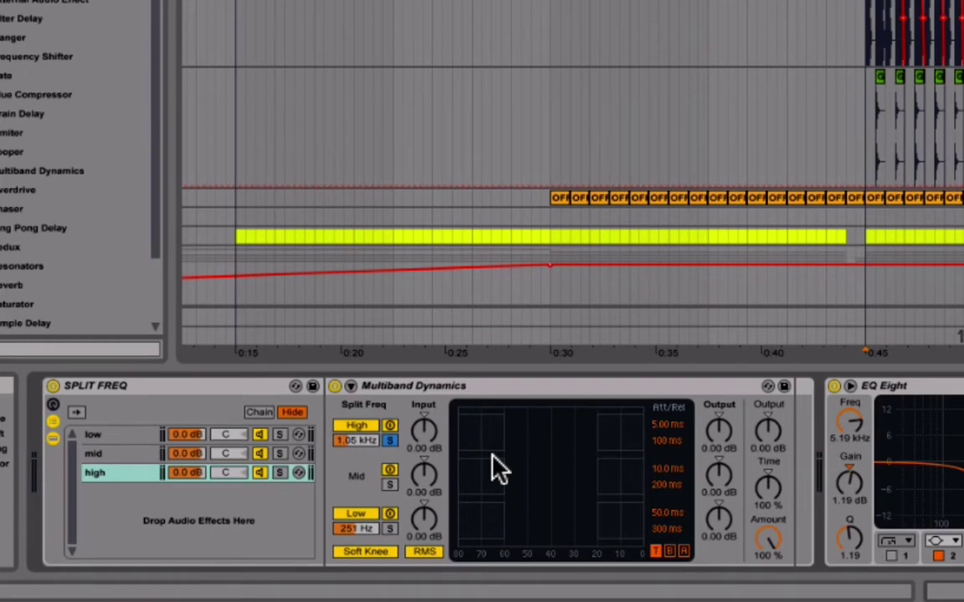
- Examine the SPLIT FREQ rack and its low chain's Multiband Dynamics, hiding and reshowing the chain's devices
click(222, 390)
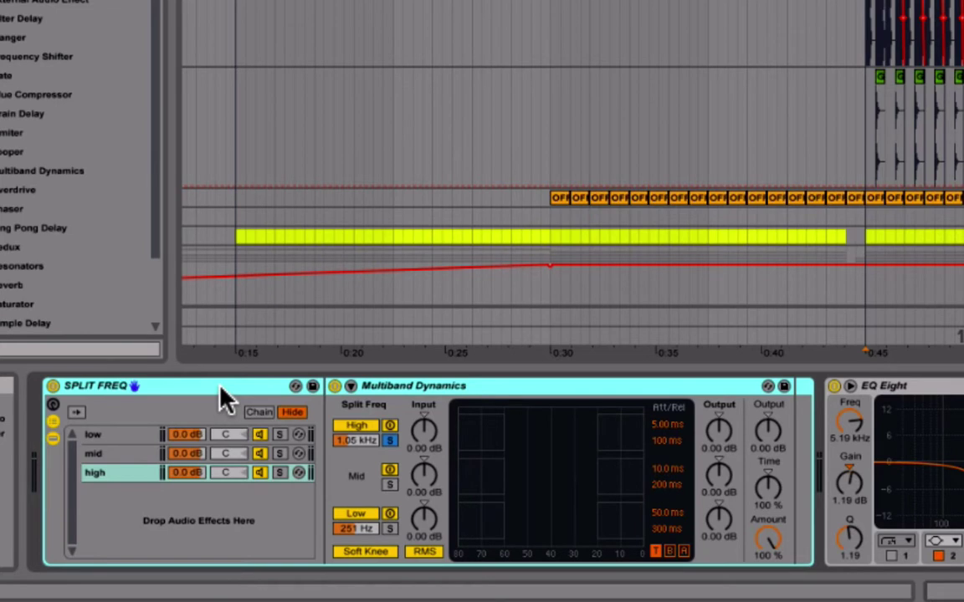
click(174, 407)
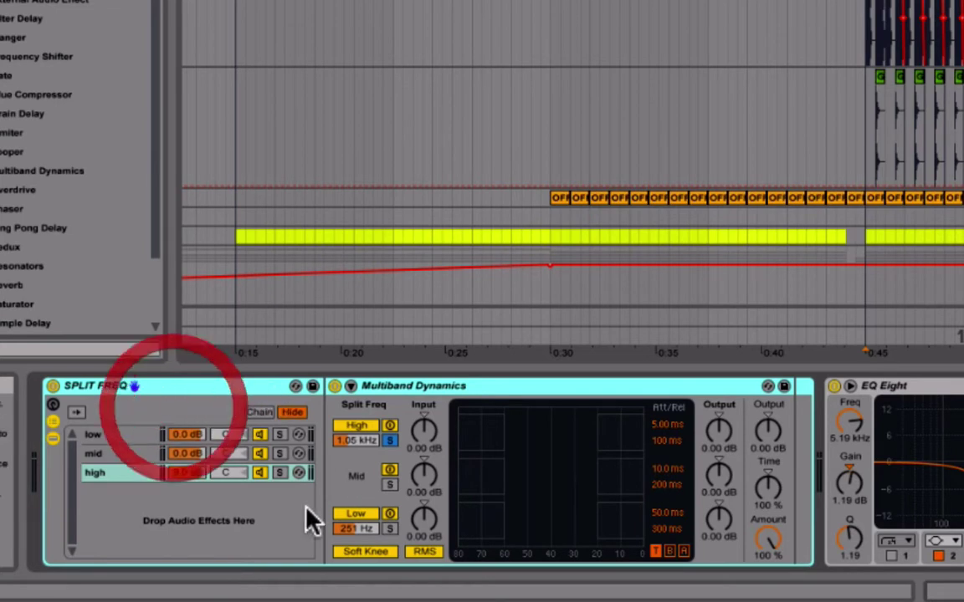
click(123, 434)
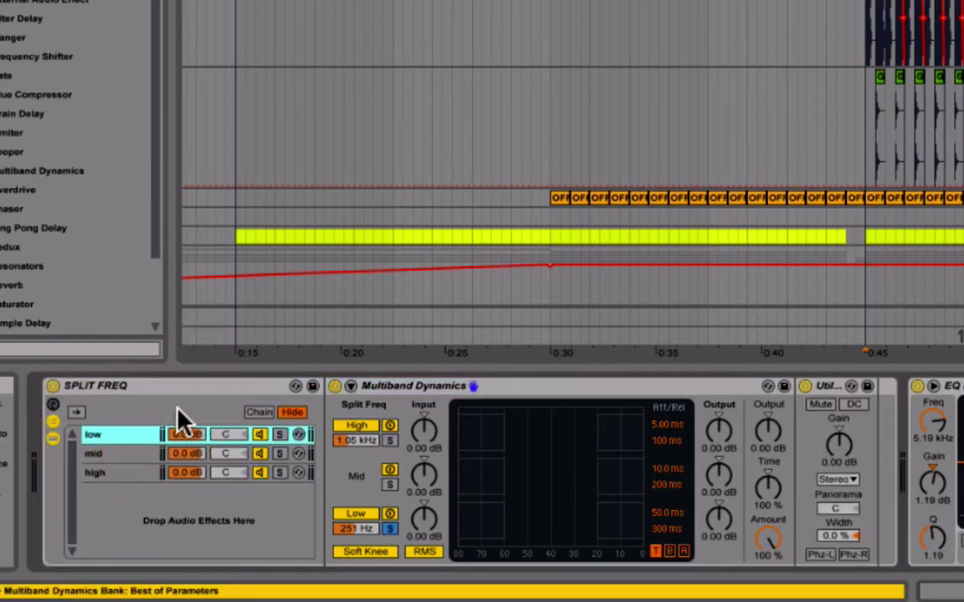
click(446, 387)
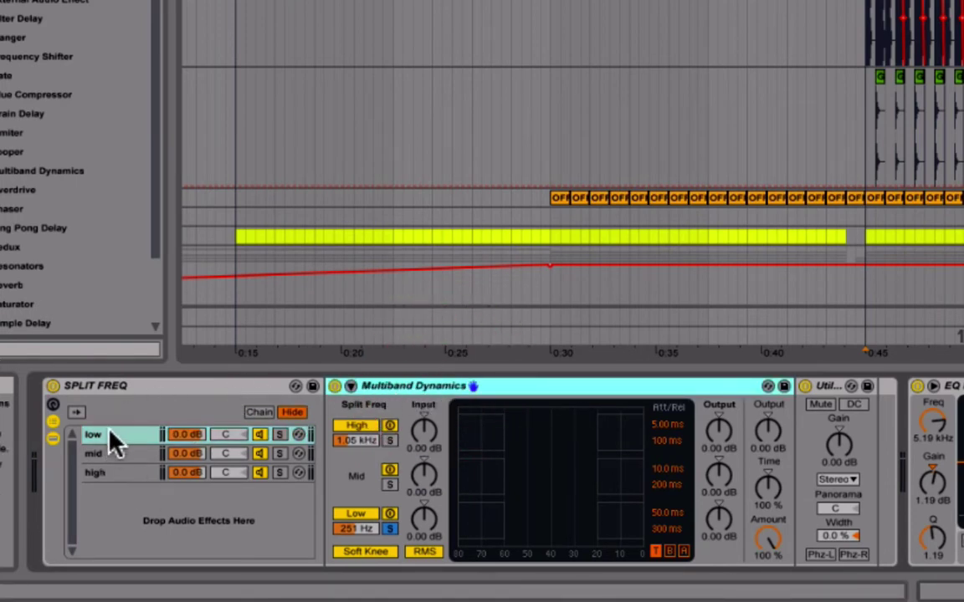
click(53, 423)
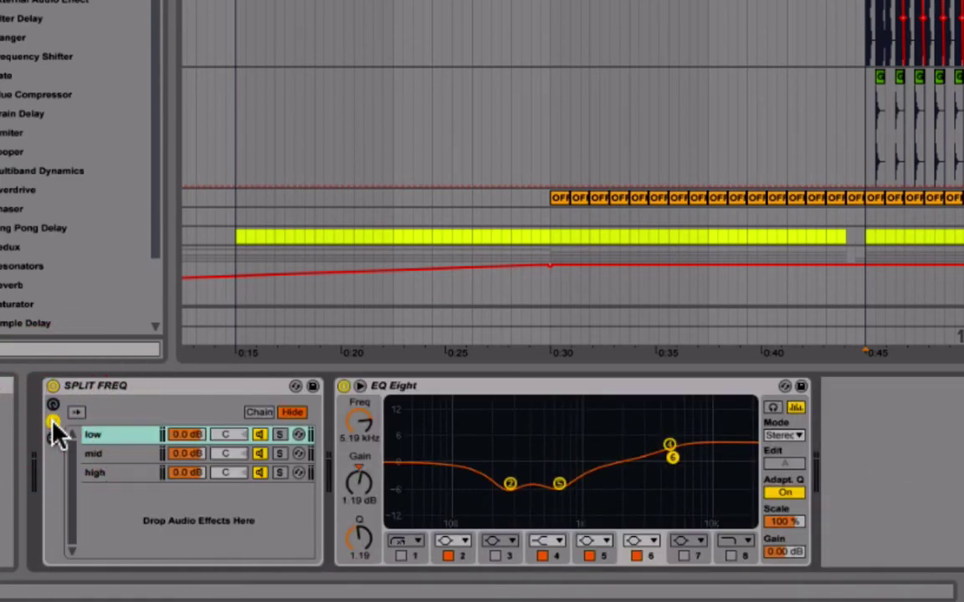
click(53, 423)
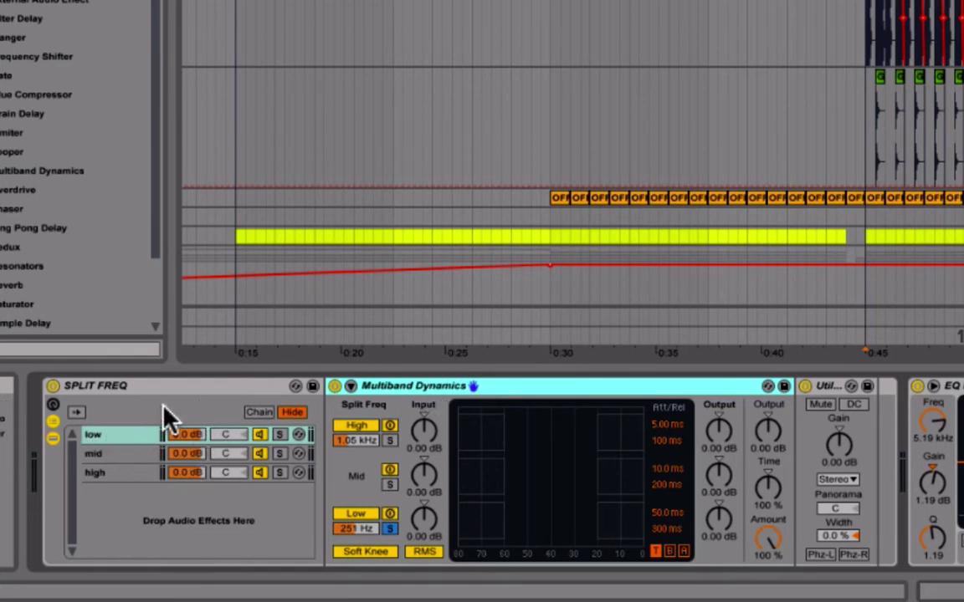
- Compare the soloed Multiband Dynamics bands in the low, mid and high chains, and inspect the low chain's Utility device
click(134, 437)
click(133, 453)
click(126, 473)
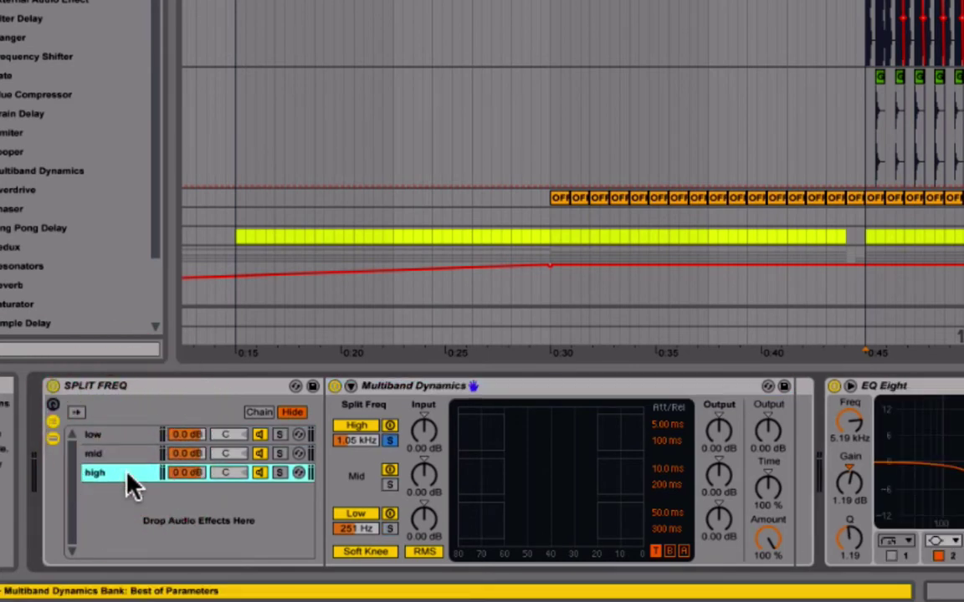
click(124, 435)
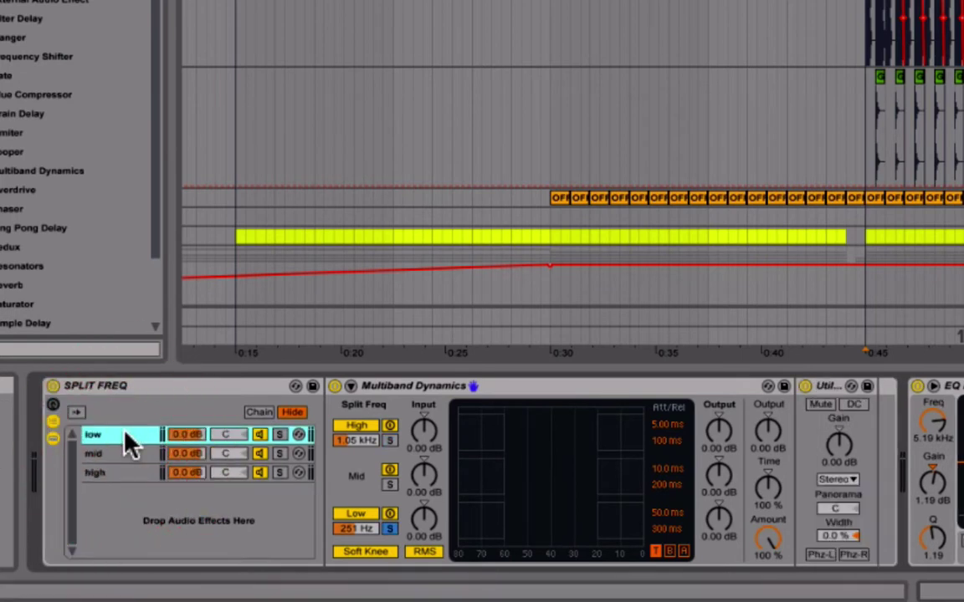
click(110, 451)
click(115, 470)
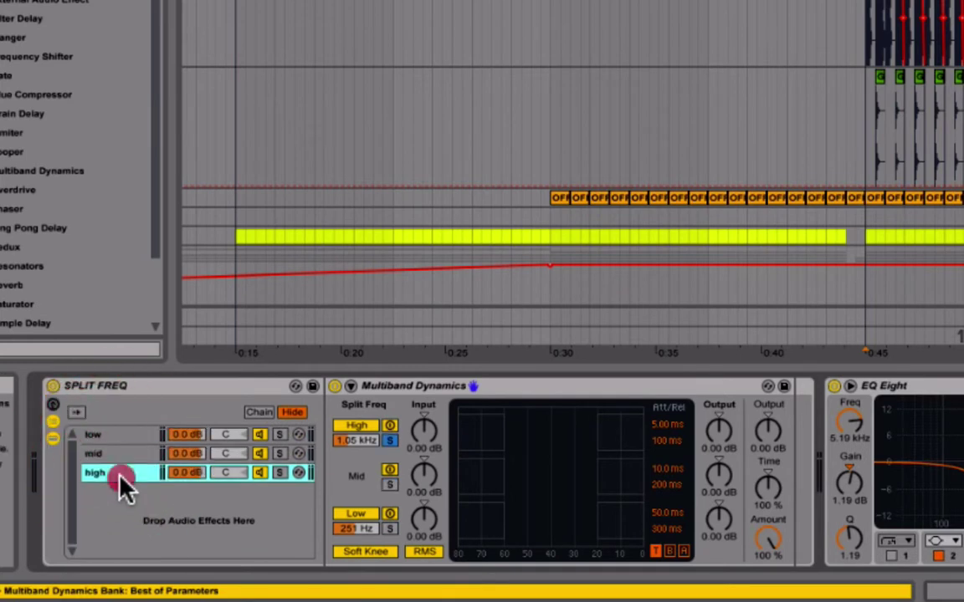
click(139, 432)
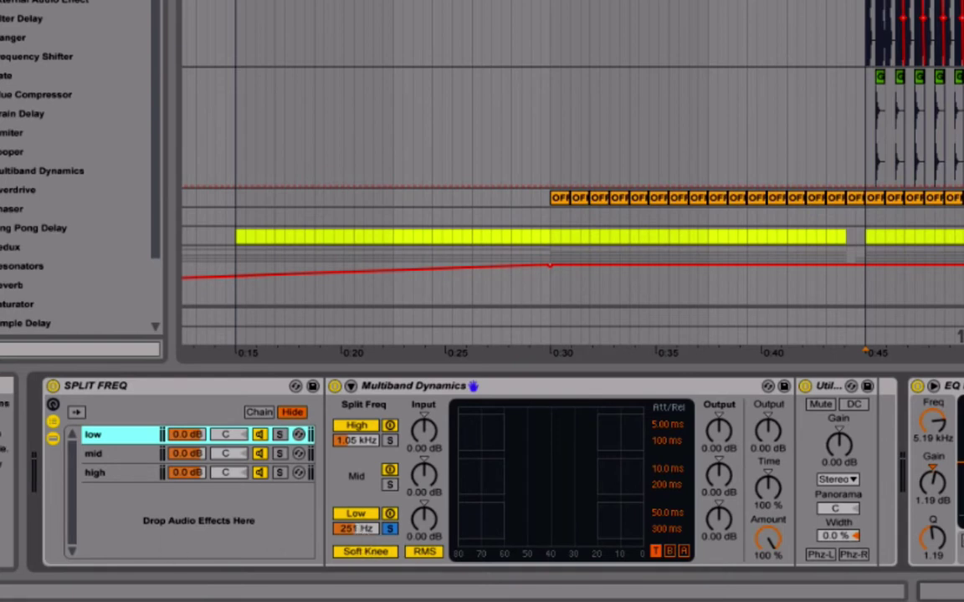
click(124, 454)
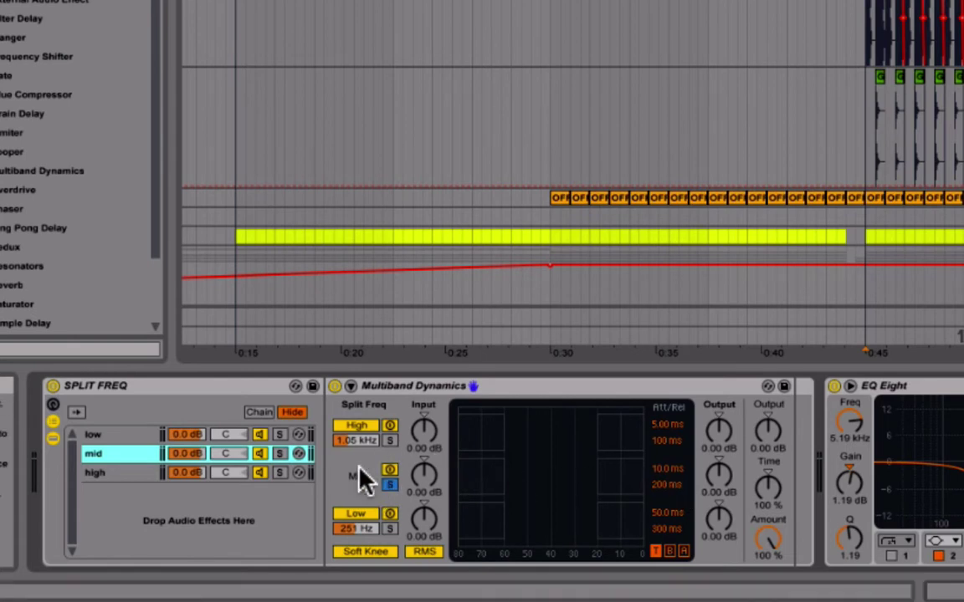
click(125, 472)
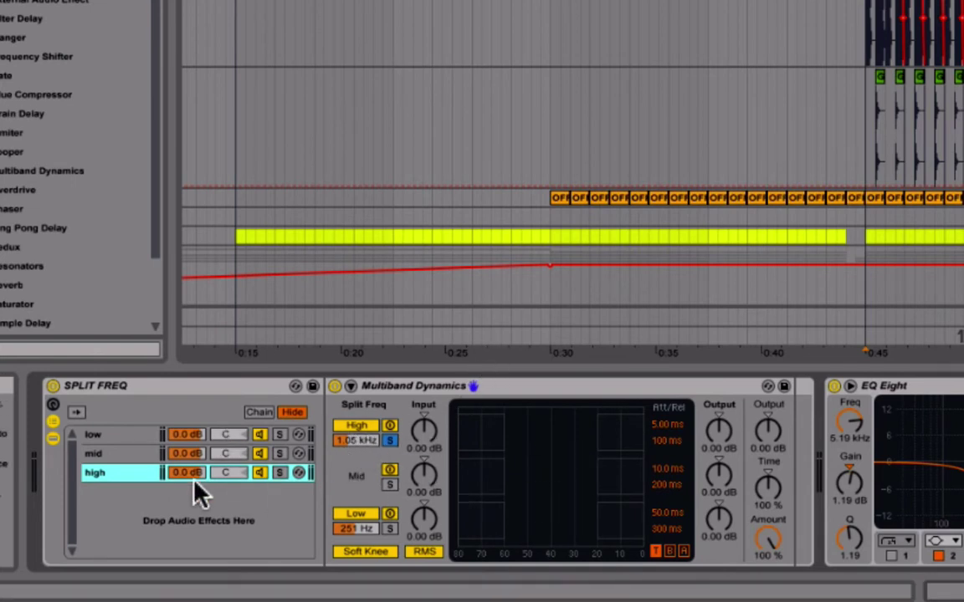
click(114, 435)
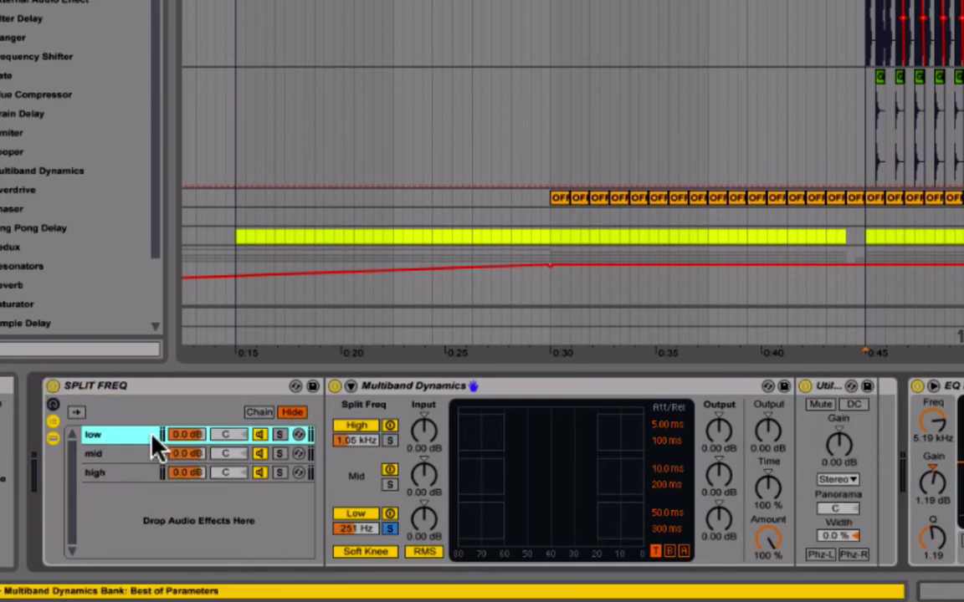
click(831, 387)
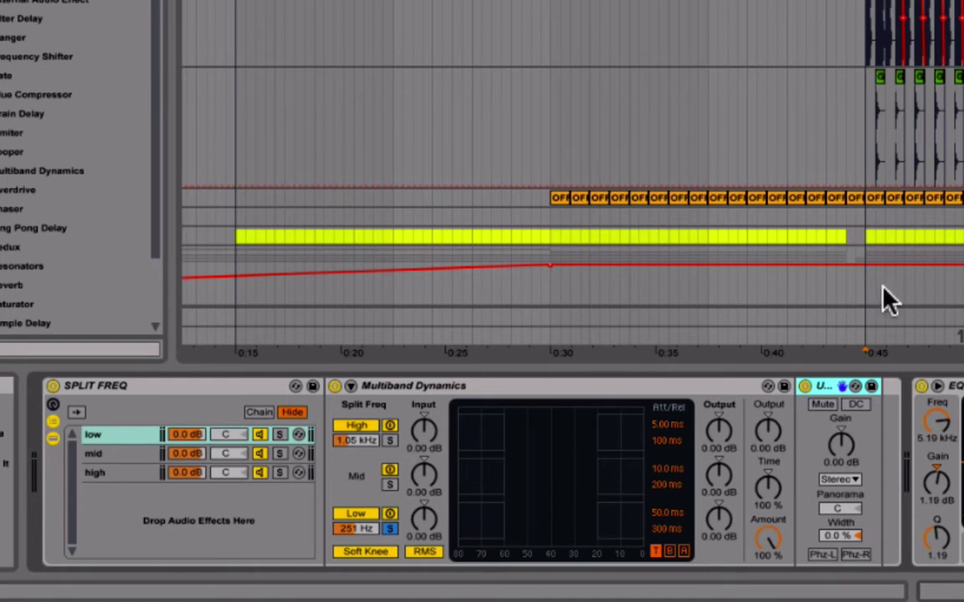
- Compare the device settings of the mid and high chains in the SPLIT FREQ rack and return to the low chain
click(123, 453)
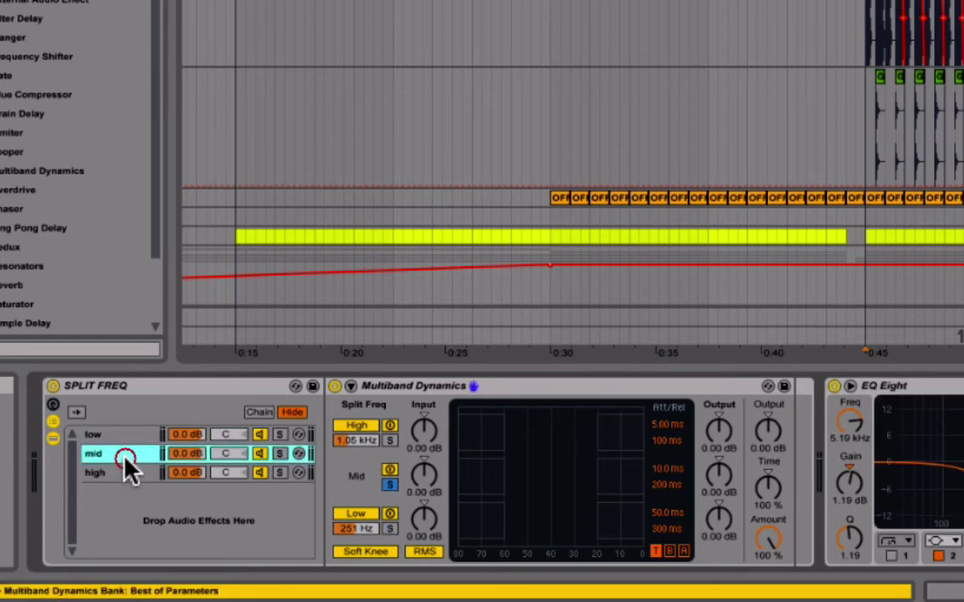
click(138, 473)
click(127, 455)
click(128, 474)
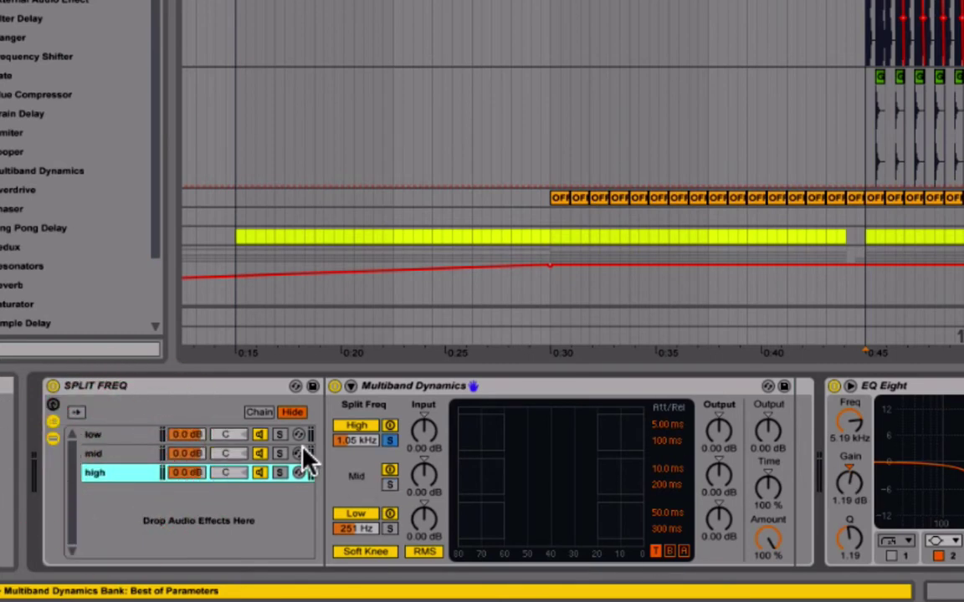
click(126, 458)
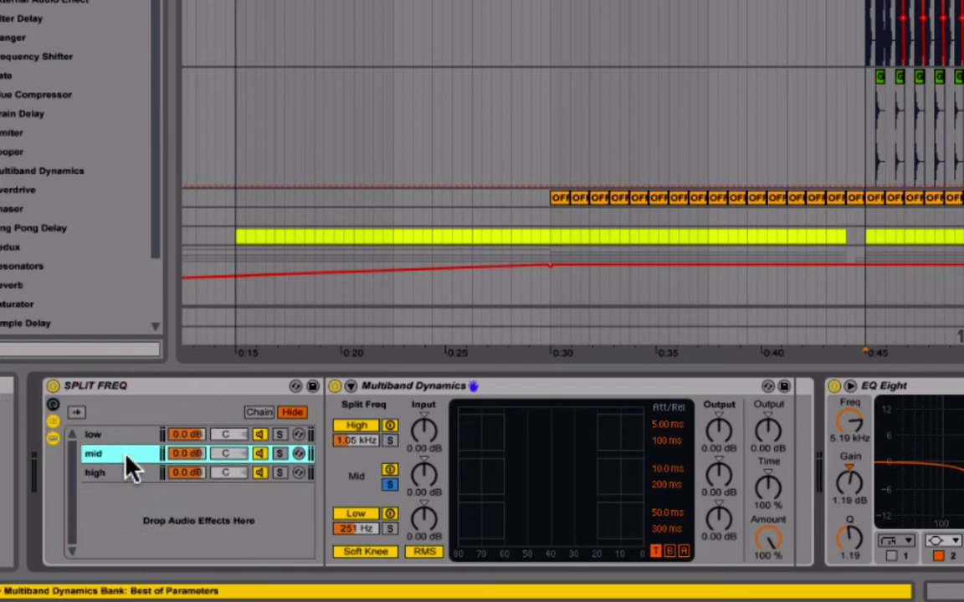
click(124, 471)
click(124, 455)
click(123, 437)
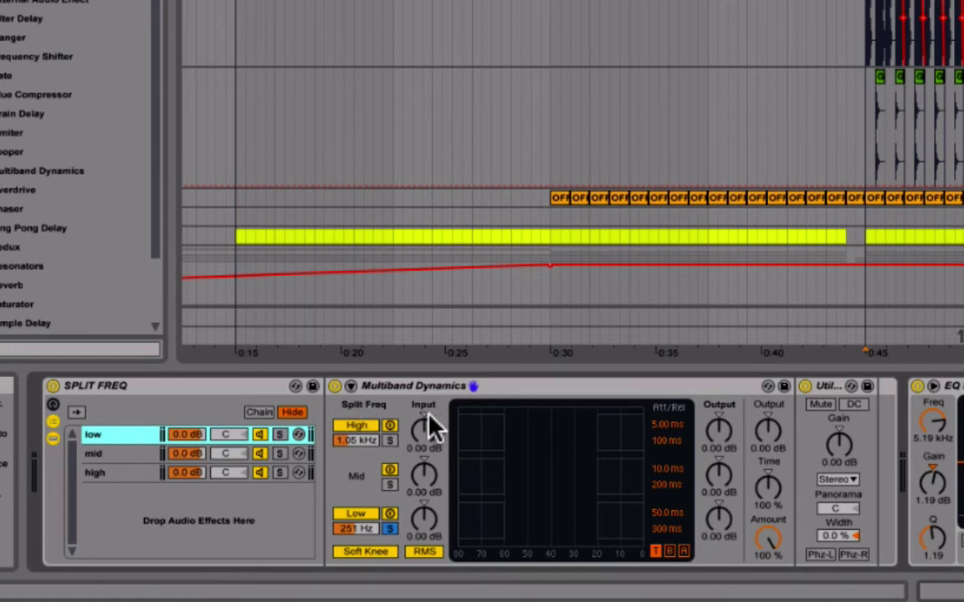
- Inspect the low chain's Multiband Dynamics and check it against the mid and high chains
click(483, 392)
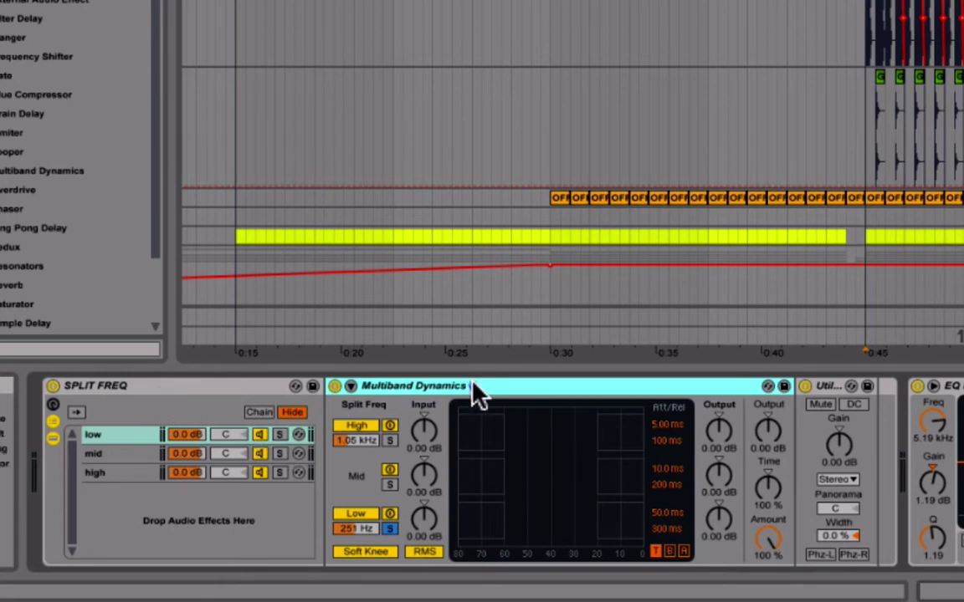
click(465, 389)
click(99, 455)
click(106, 471)
click(123, 435)
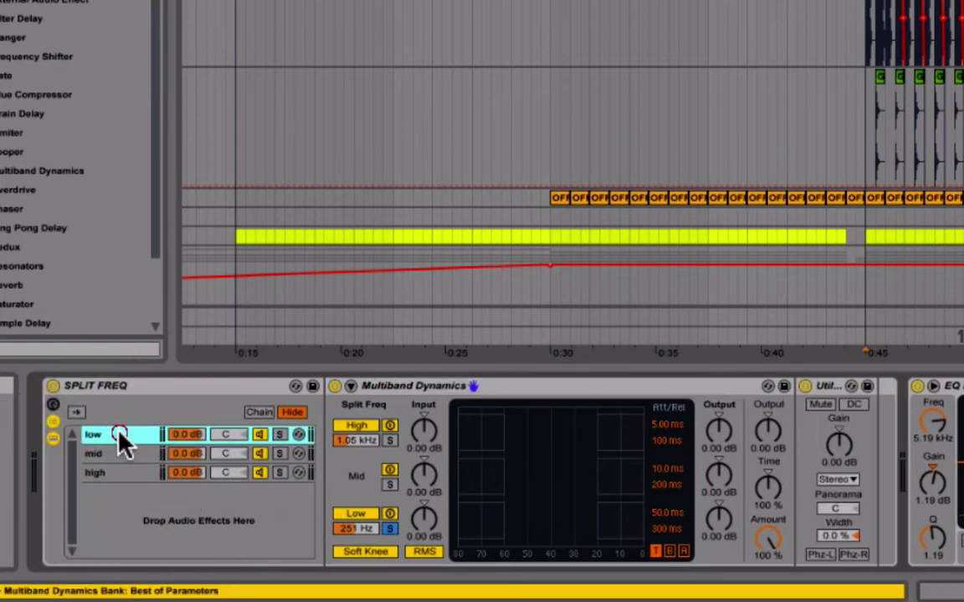
- View the Below settings of the mid chain's Multiband Dynamics and switch its display to the Above settings
click(123, 453)
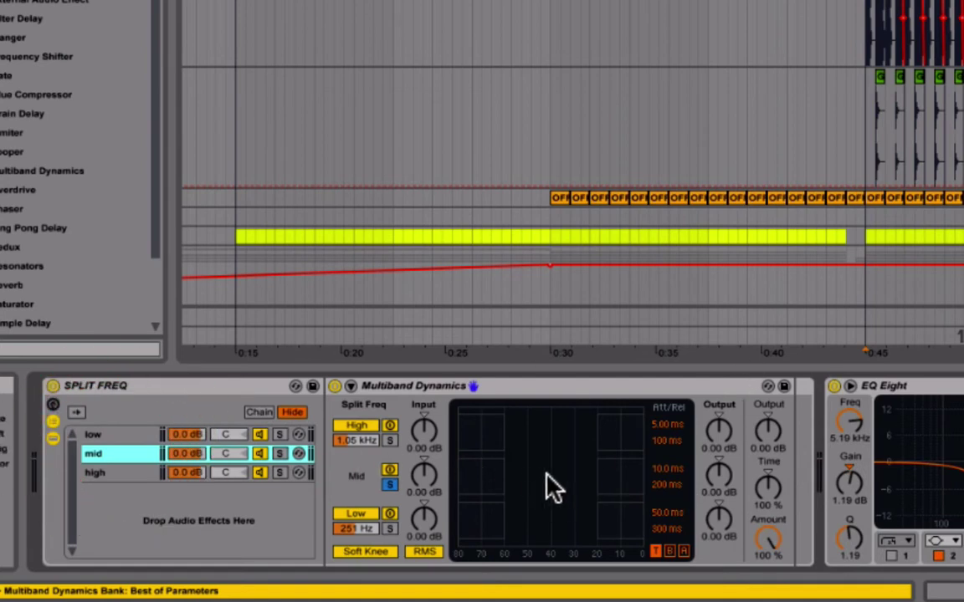
click(669, 552)
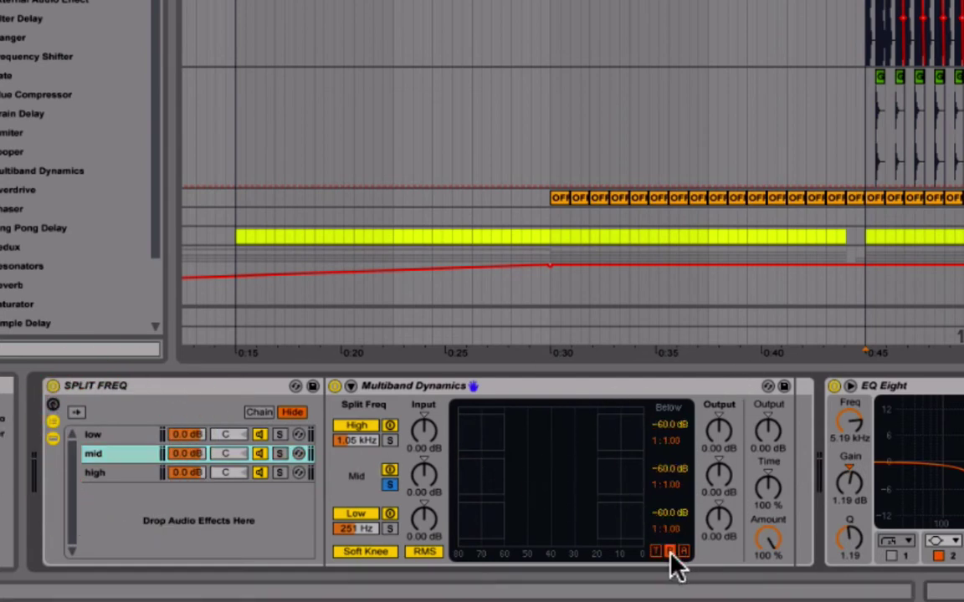
click(683, 552)
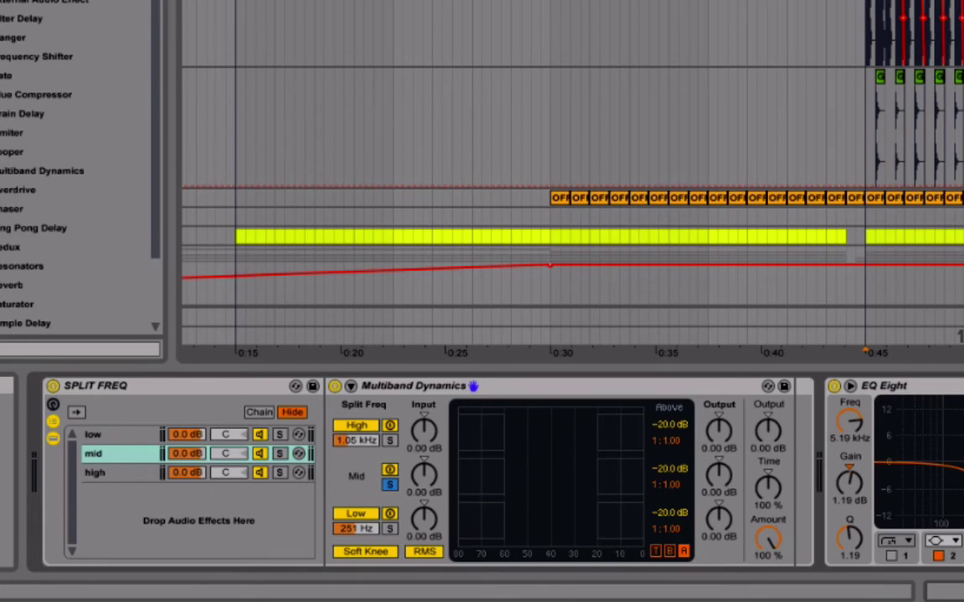
- Select the SPLIT FREQ rack and look up its preset SPLIT FREQ.adg in the ABLETON RACKS folder
click(226, 386)
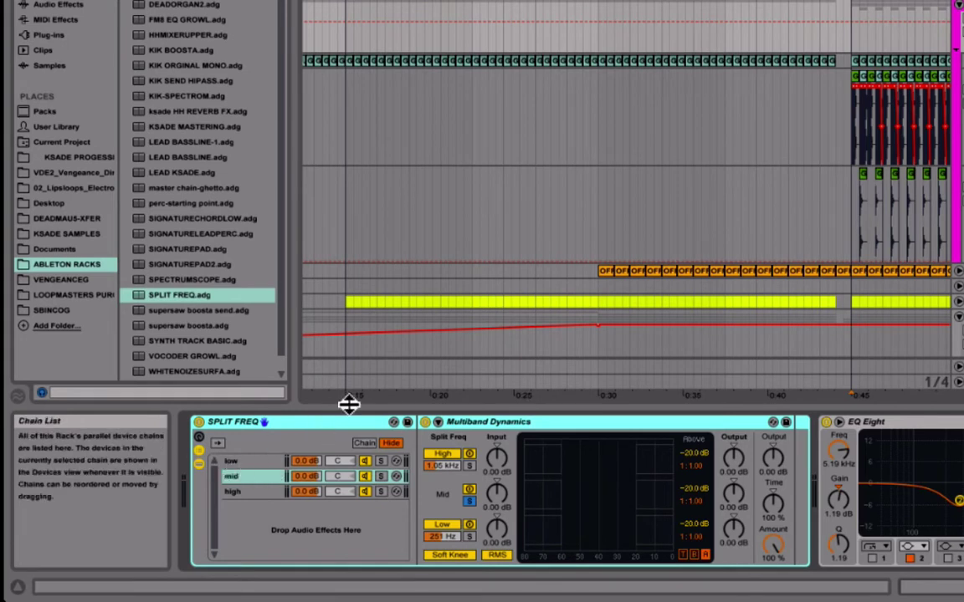
scroll(213, 323, down, 1)
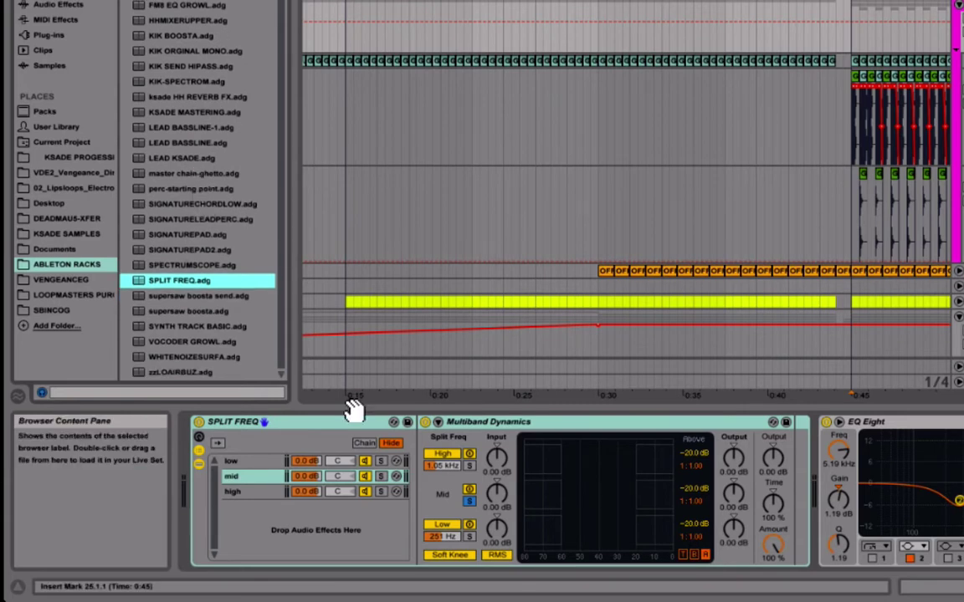
- Set the low band's Above ratio to 1:0.91 and threshold to -30.6 dB in the mid chain's Multiband Dynamics
click(485, 423)
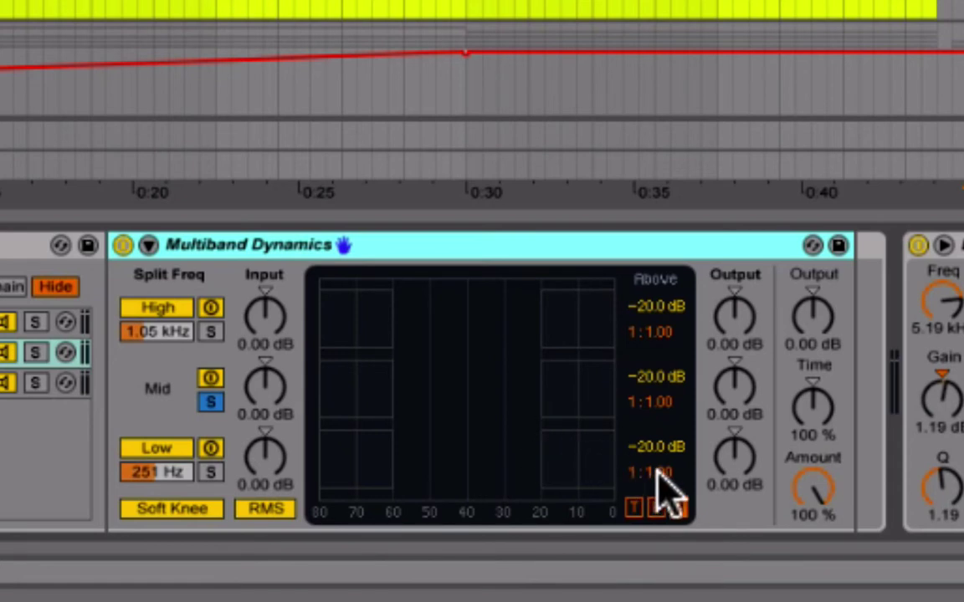
mouse_move(658, 473)
mouse_down()
mouse_move(658, 525)
mouse_move(658, 460)
mouse_move(657, 473)
mouse_up()
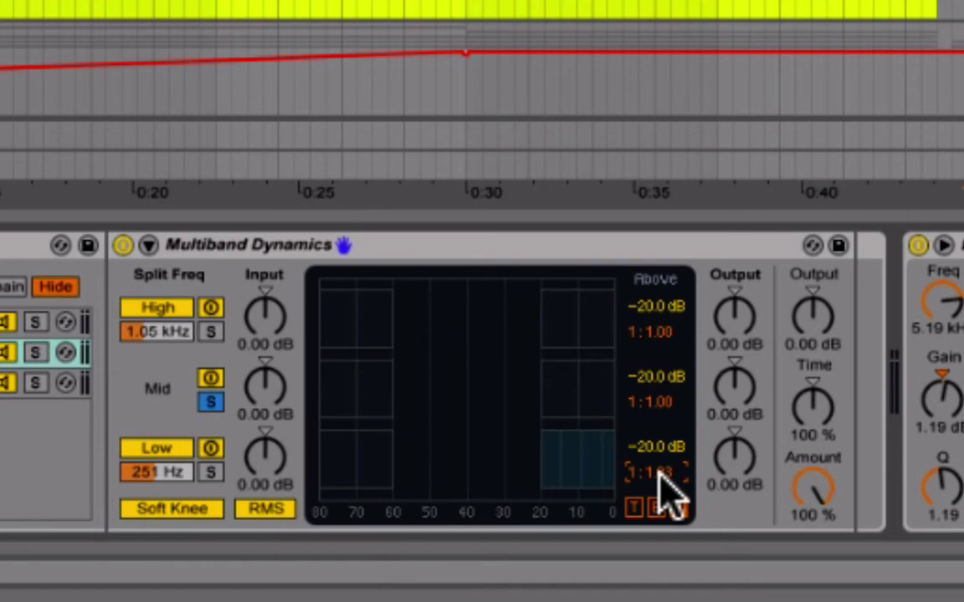
mouse_move(658, 474)
mouse_down()
mouse_move(658, 441)
mouse_move(658, 493)
mouse_move(658, 480)
mouse_up()
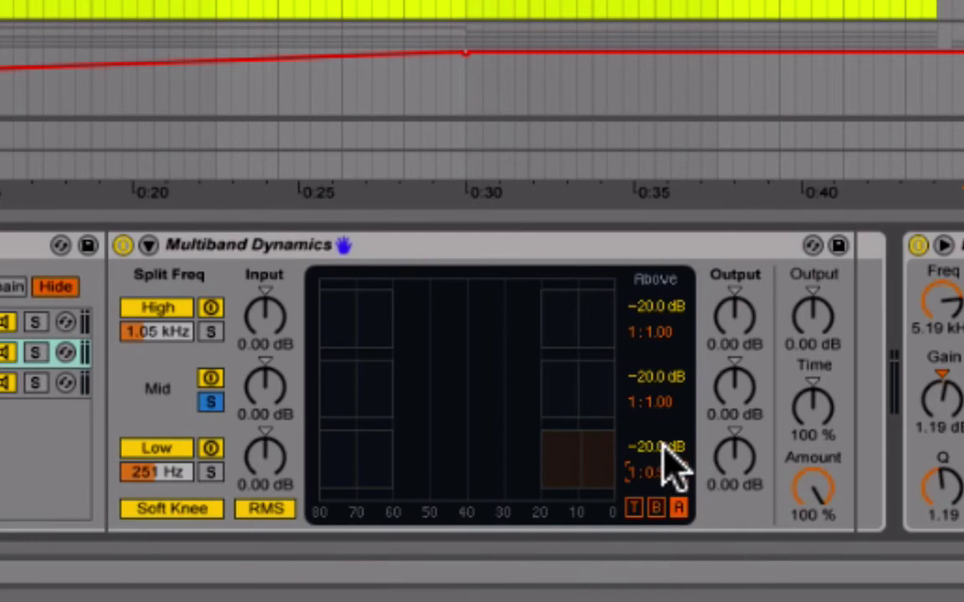
mouse_move(656, 445)
mouse_down()
mouse_move(656, 420)
mouse_move(656, 459)
mouse_up()
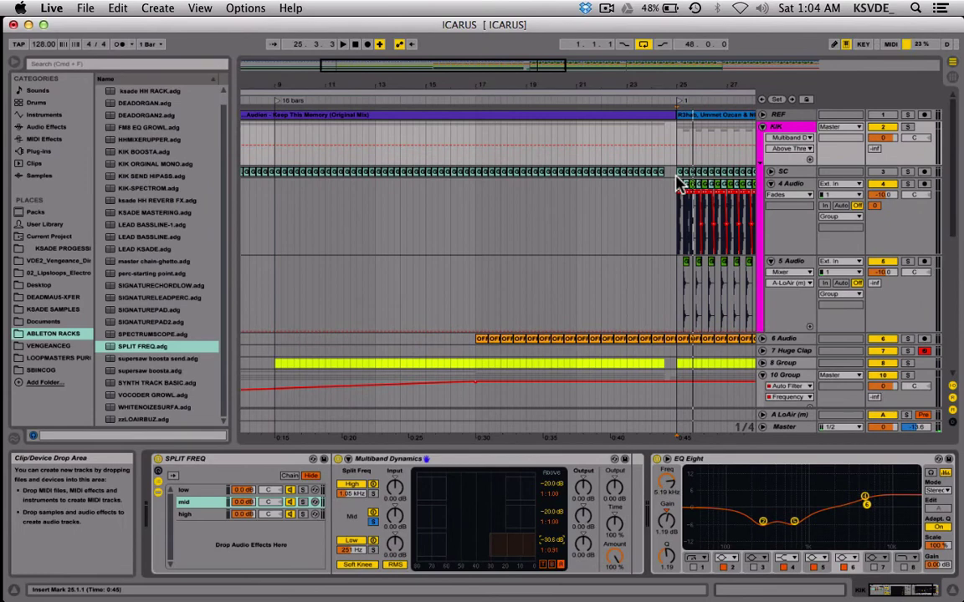
- Play the 4 Audio track from bar 25 and show the low chain of its SPLIT FREQ rack
click(679, 183)
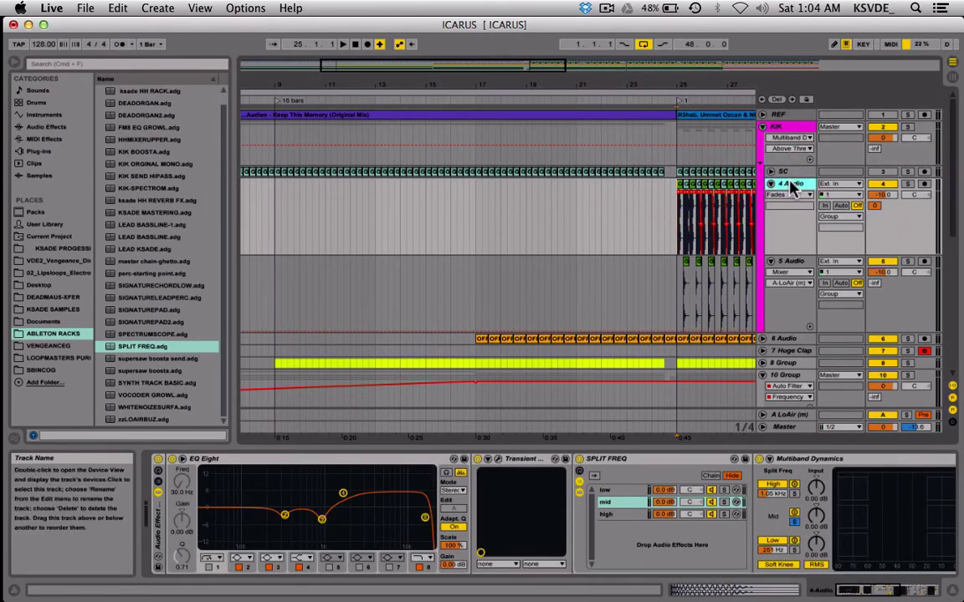
scroll(682, 489, right, 5)
key(space)
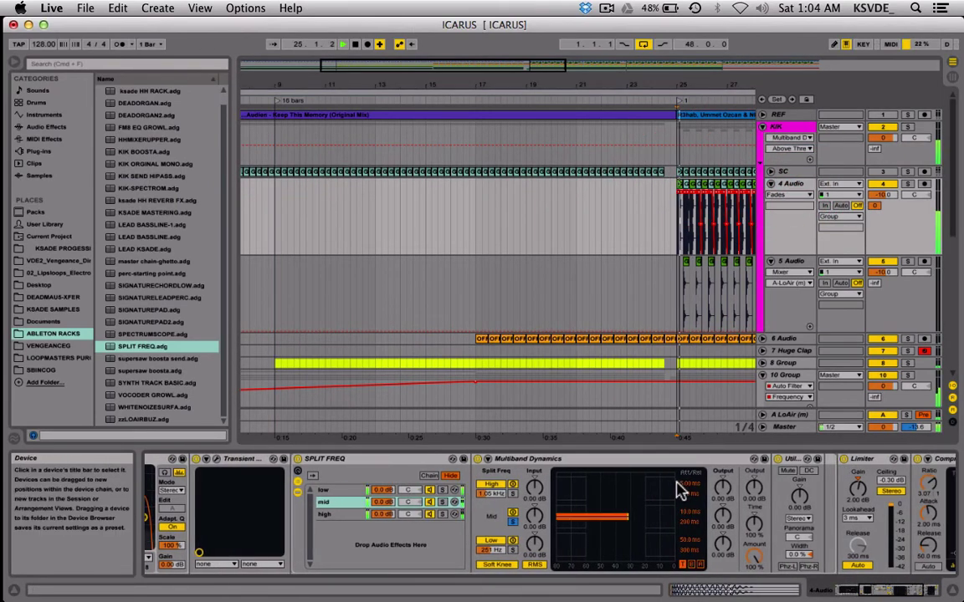
click(347, 490)
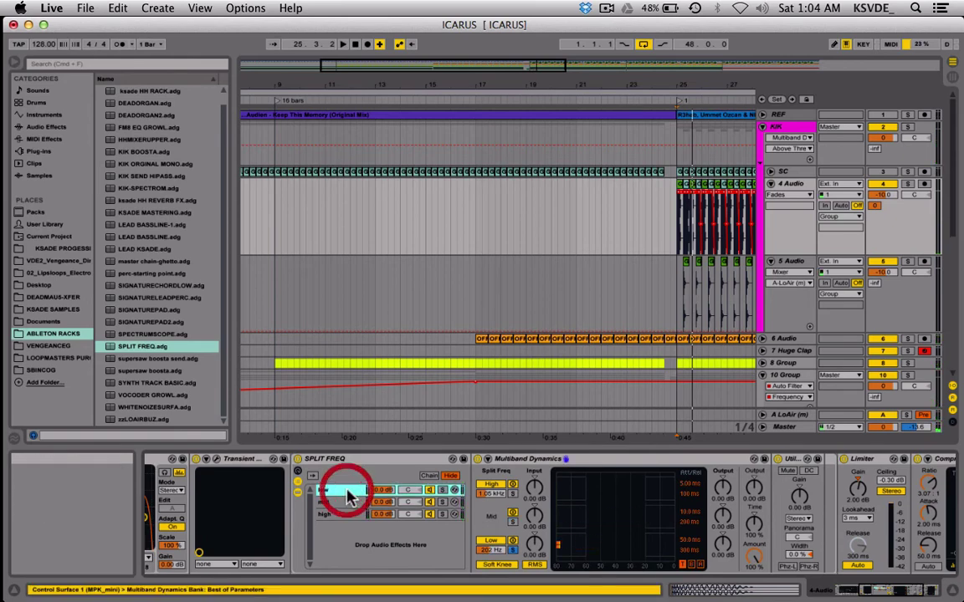
- Try a low-band Above threshold of -41.9 dB and an input gain of 2.90 dB in the low chain's Multiband Dynamics
click(700, 565)
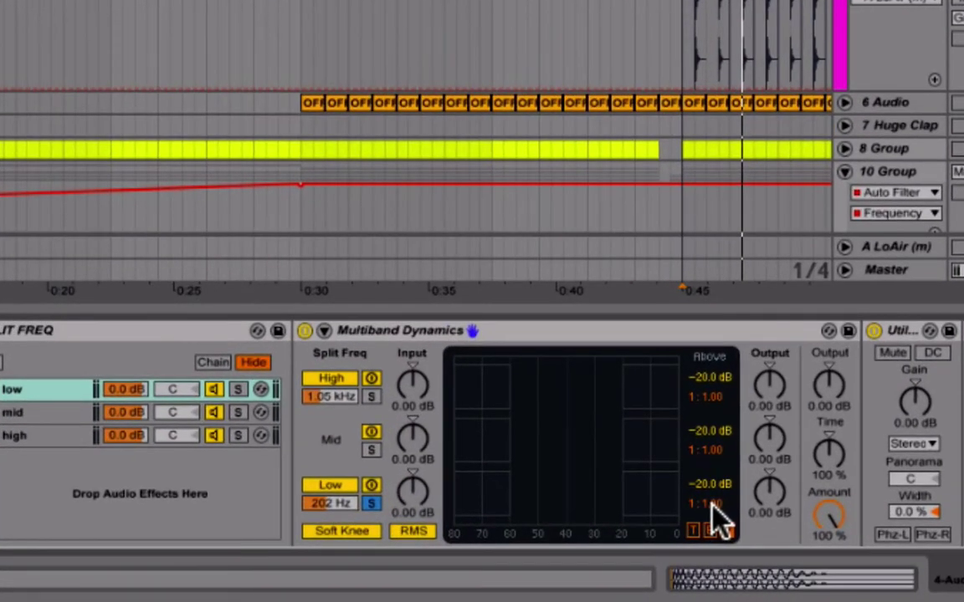
mouse_move(709, 486)
mouse_down()
mouse_move(710, 525)
mouse_move(705, 490)
mouse_up()
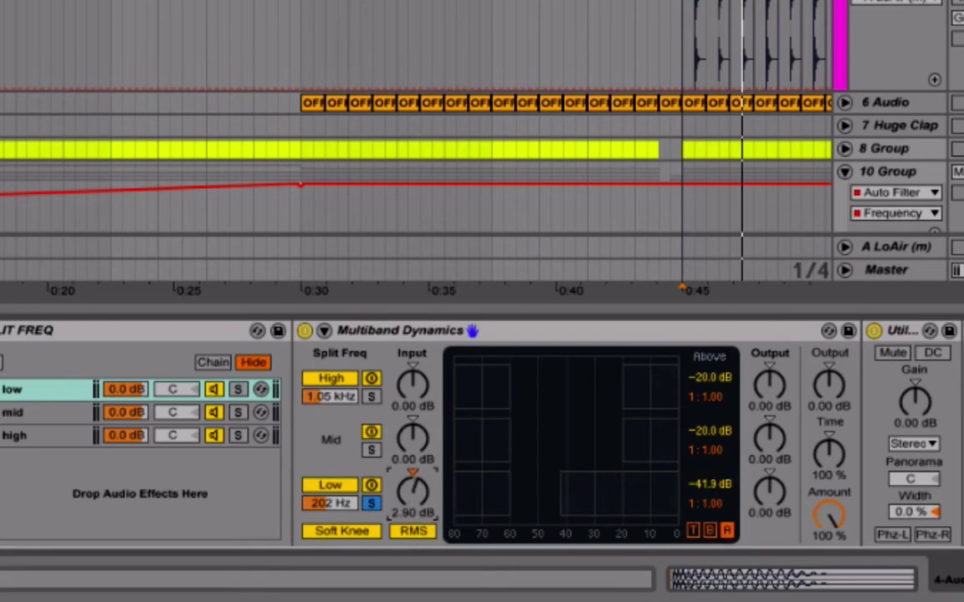
click(412, 482)
click(717, 484)
drag(718, 483, 717, 456)
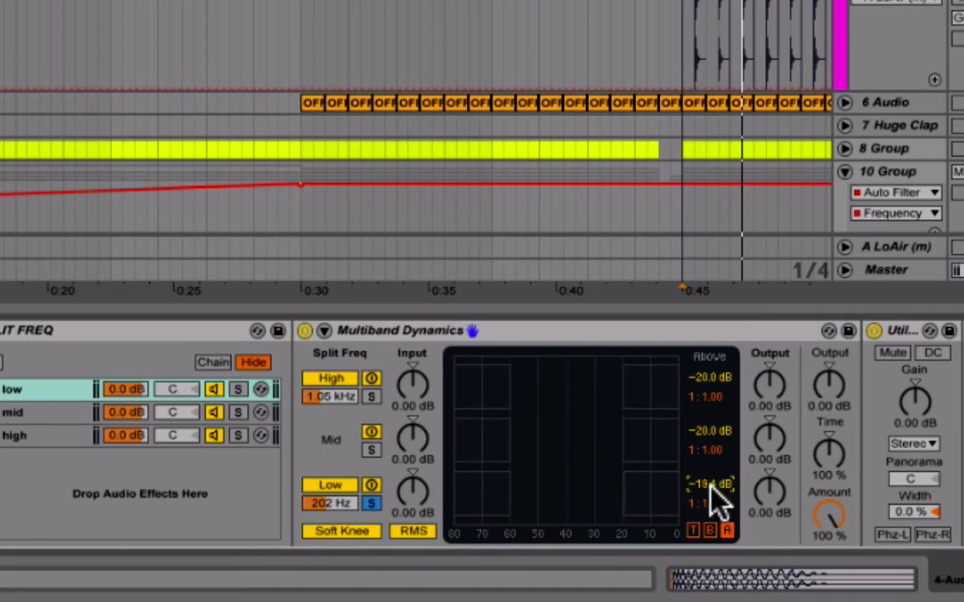
- Show the Below settings and try a ratio of 1:0.70 on the low band before restoring it to 1:1.00
click(708, 531)
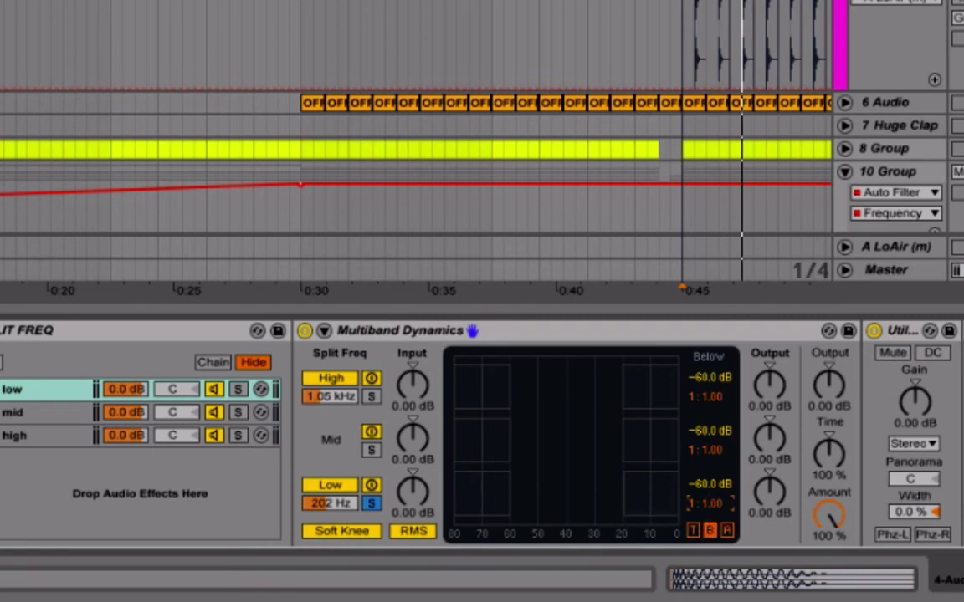
click(708, 502)
drag(707, 504, 708, 527)
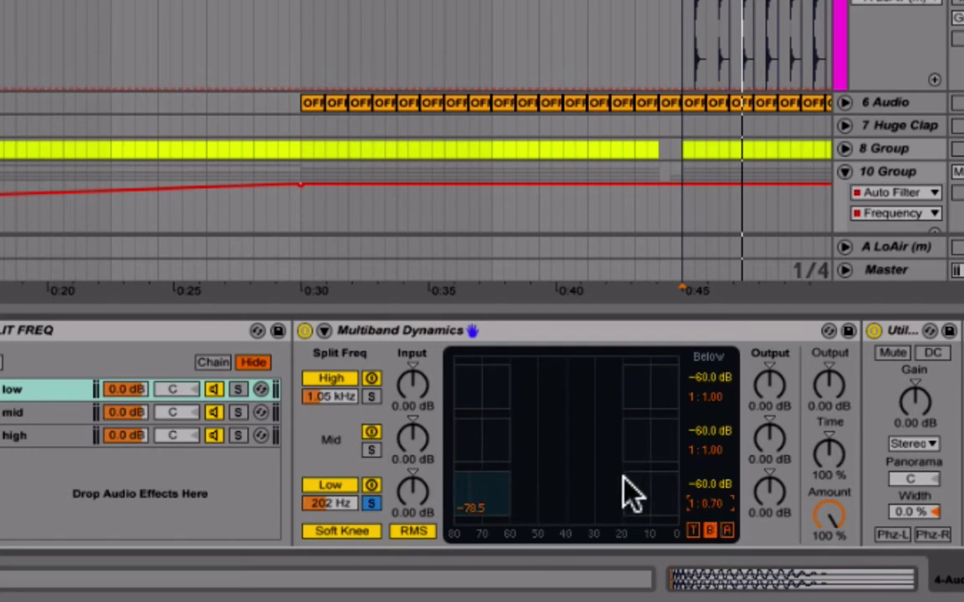
mouse_move(711, 504)
mouse_down()
mouse_move(711, 463)
mouse_move(711, 487)
mouse_up()
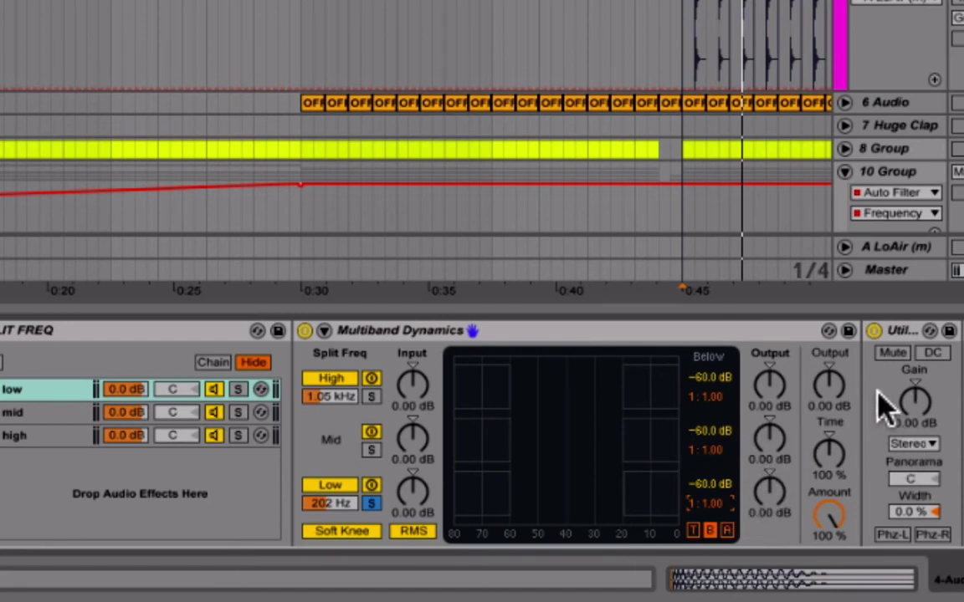
- Show the low chain's attack and release times, check the RMS mode, and toggle Soft Knee off and back on
scroll(594, 441, down, 3)
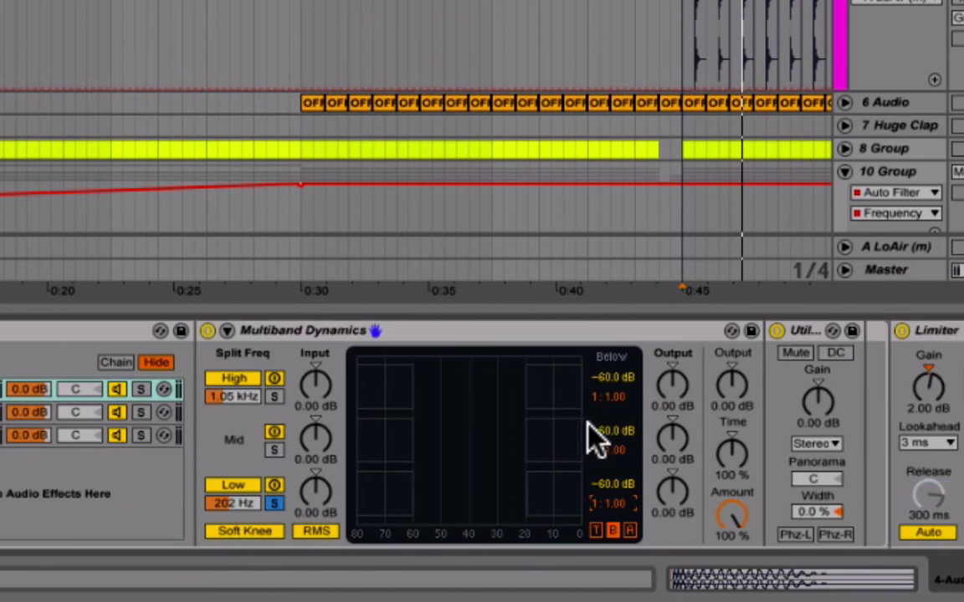
click(596, 532)
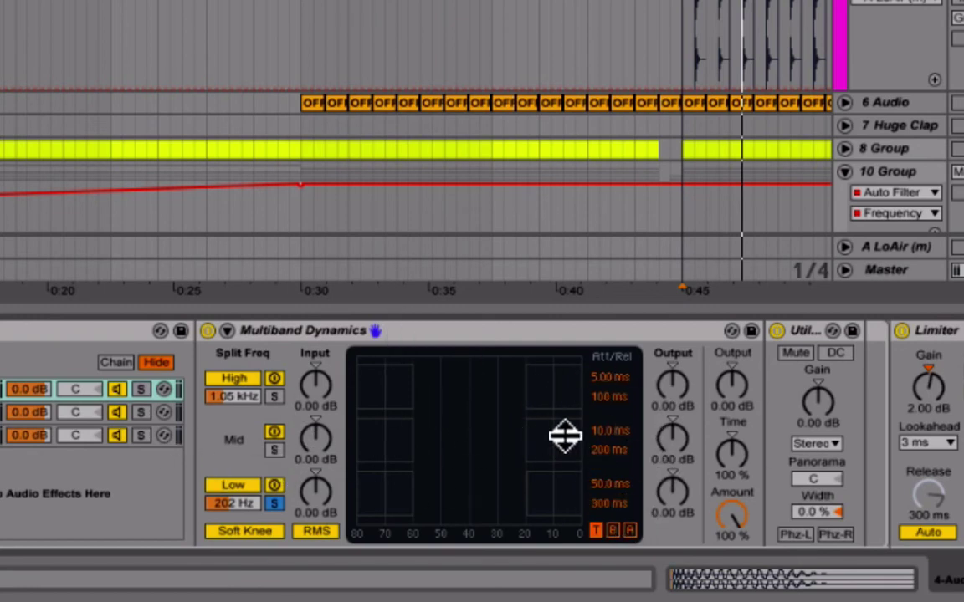
click(318, 534)
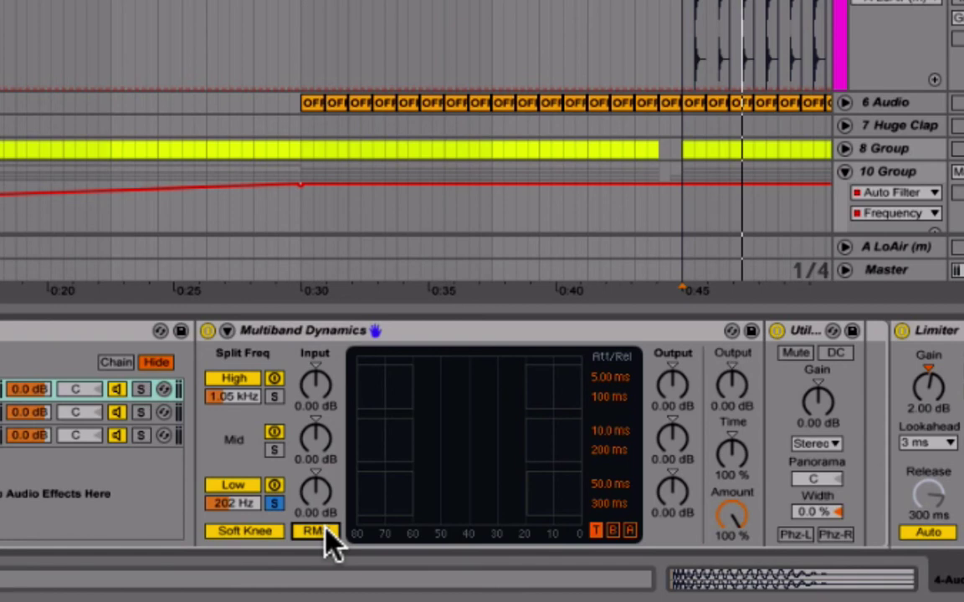
click(242, 535)
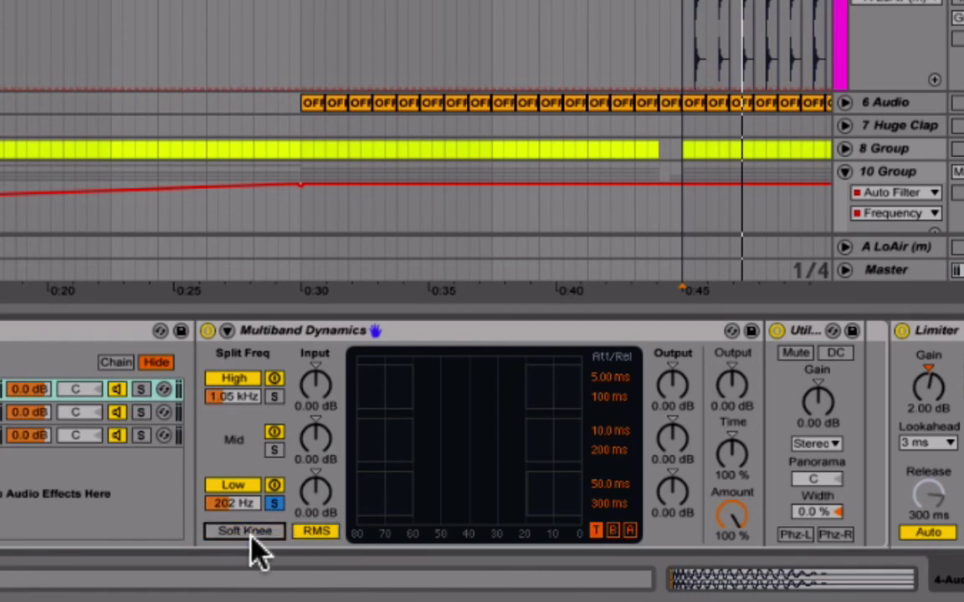
click(249, 535)
- Examine the Amount control of the low chain's Multiband Dynamics and the devices before and after it in the signal path
click(665, 335)
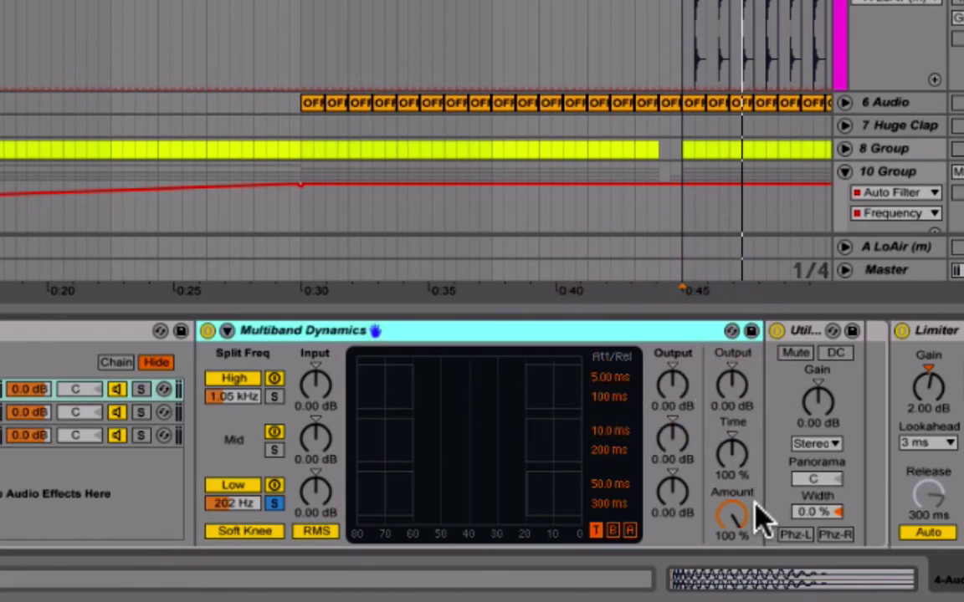
mouse_move(736, 528)
mouse_down()
mouse_move(736, 598)
mouse_move(735, 516)
mouse_up()
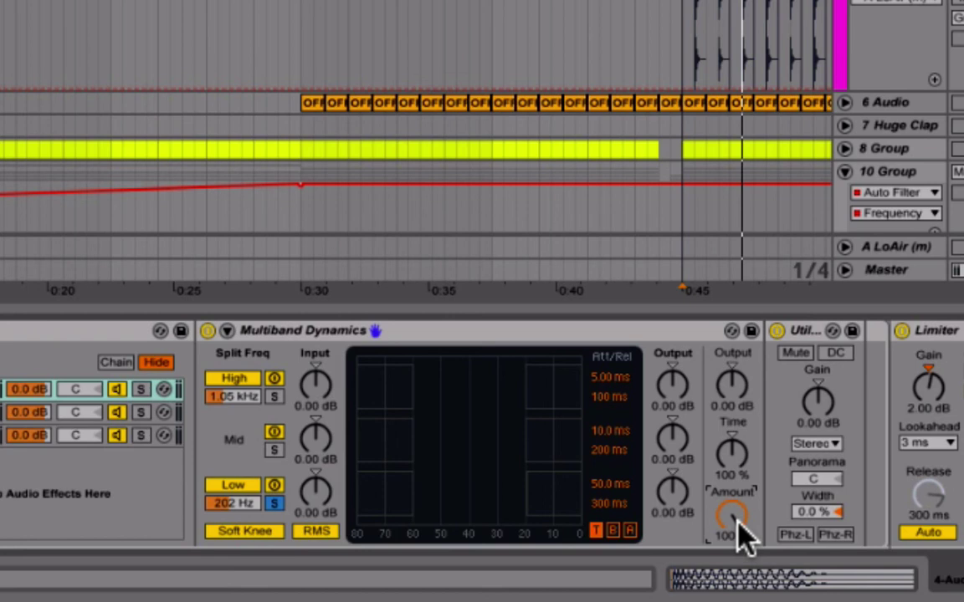
scroll(736, 521, right, 5)
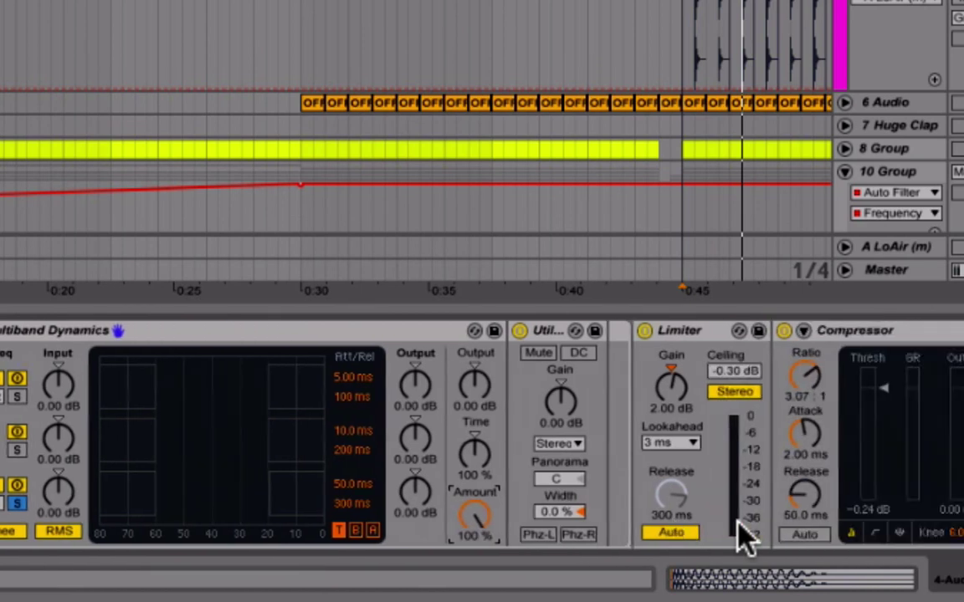
scroll(737, 521, left, 6)
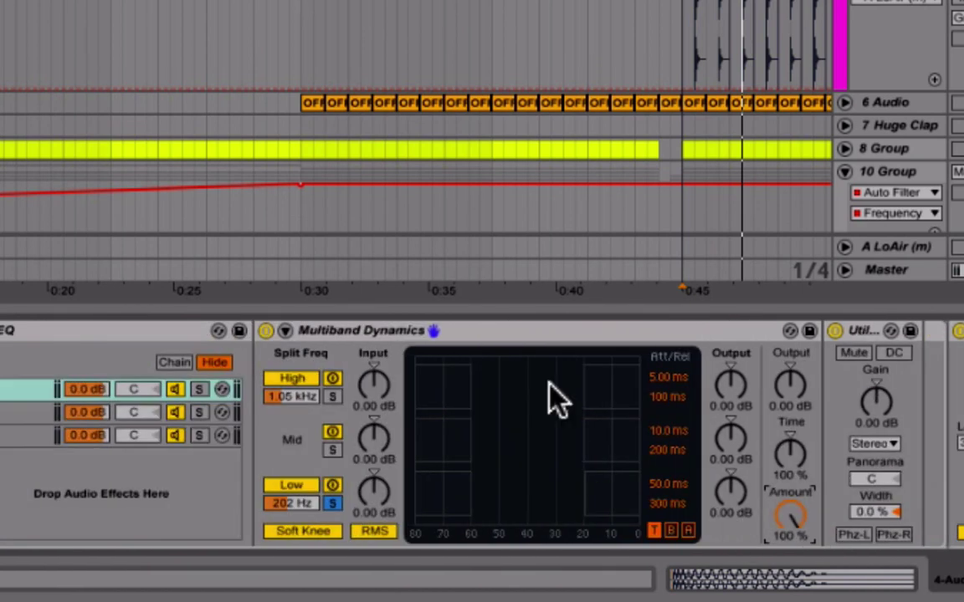
click(366, 331)
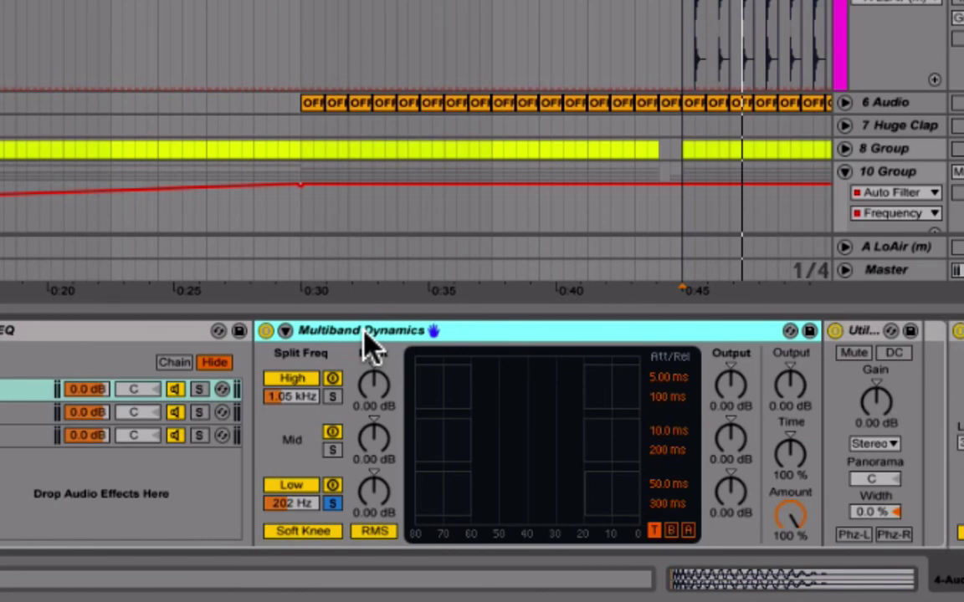
scroll(163, 435, left, 3)
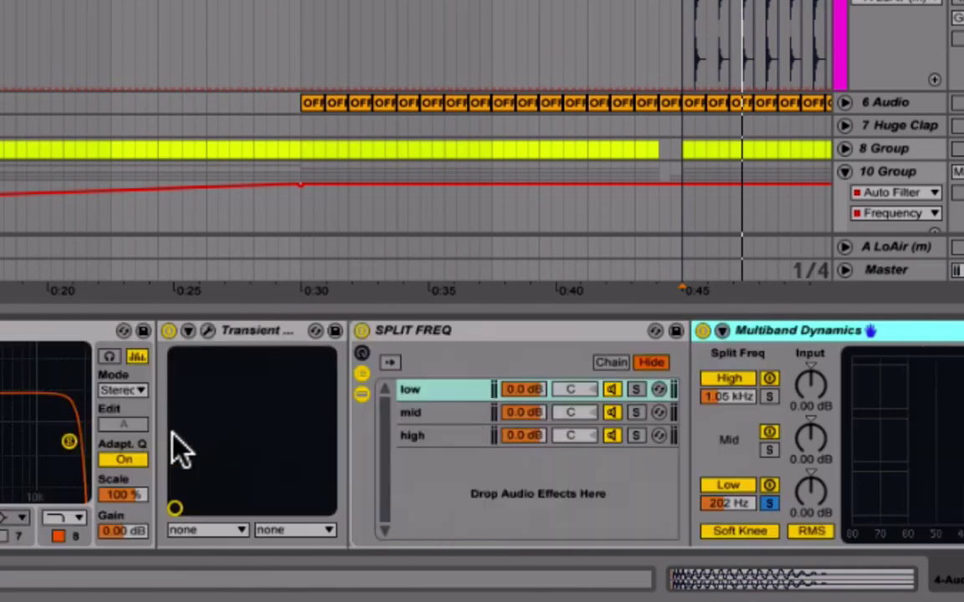
scroll(172, 444, right, 5)
scroll(179, 449, left, 4)
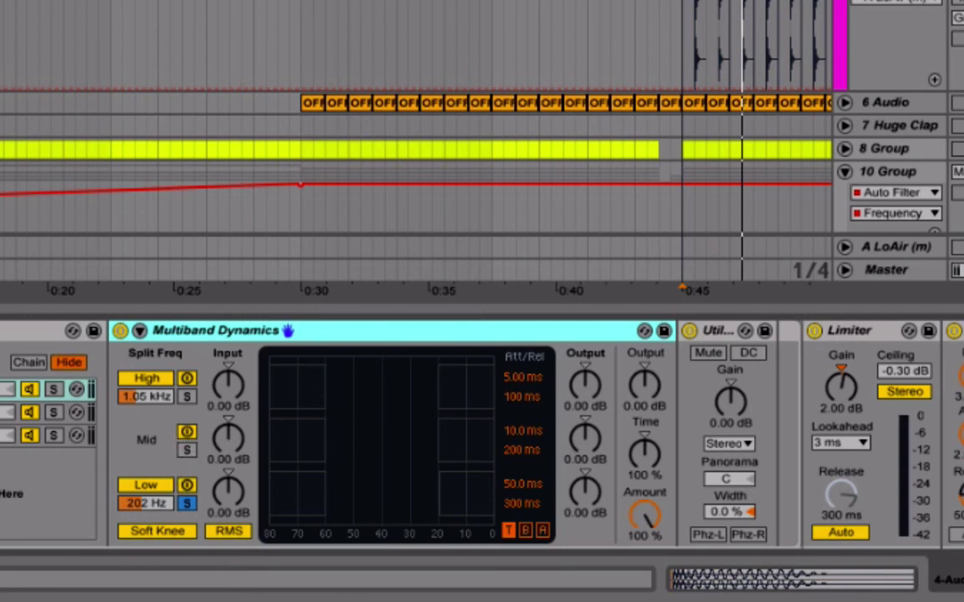
scroll(7, 483, left, 5)
scroll(7, 483, right, 3)
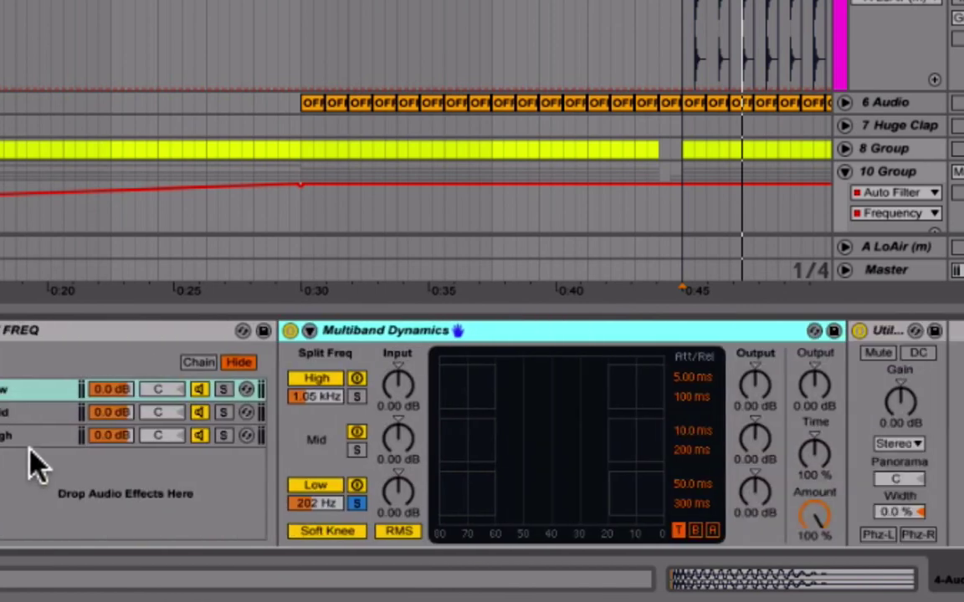
- Place the insert marker at bar 25 on the 5 Audio track and look through its clips in the arrangement
scroll(400, 87, right, 5)
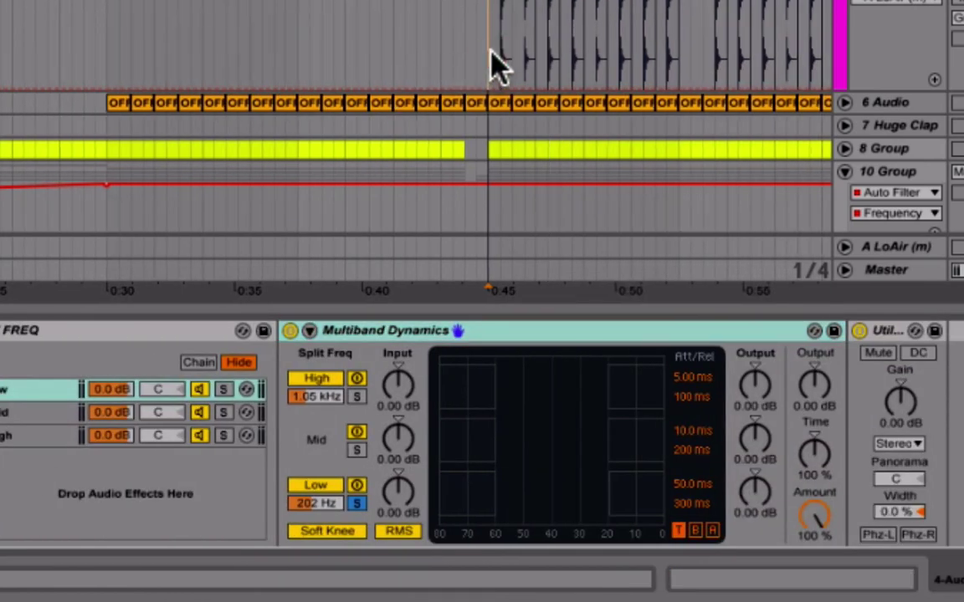
click(494, 65)
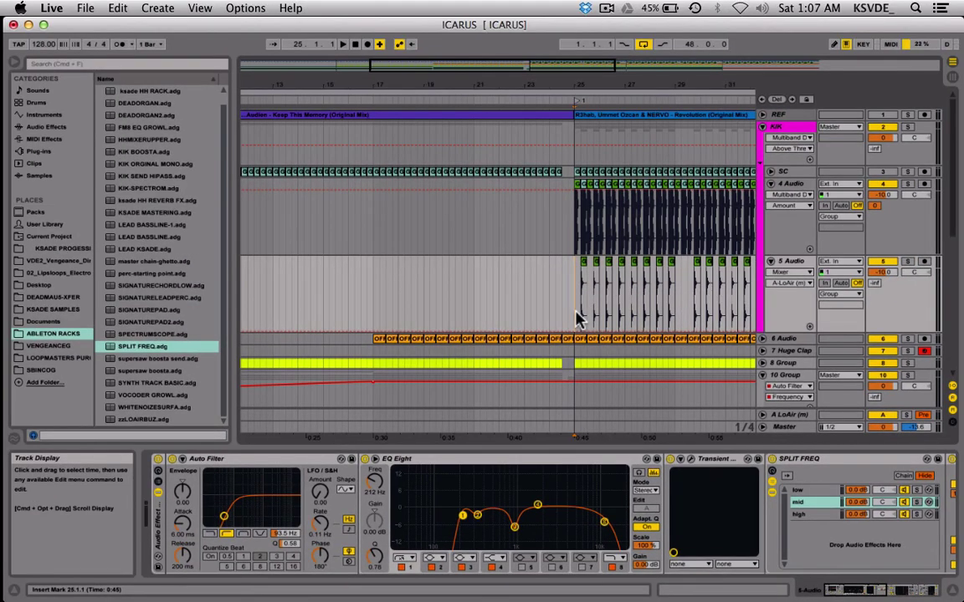
scroll(577, 318, right, 5)
scroll(577, 318, right, 3)
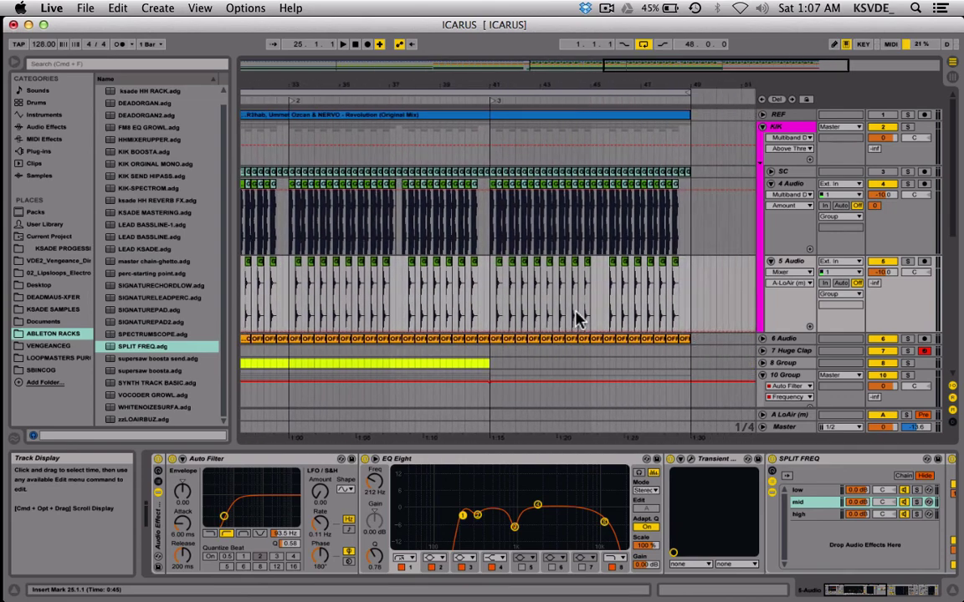
scroll(577, 317, left, 4)
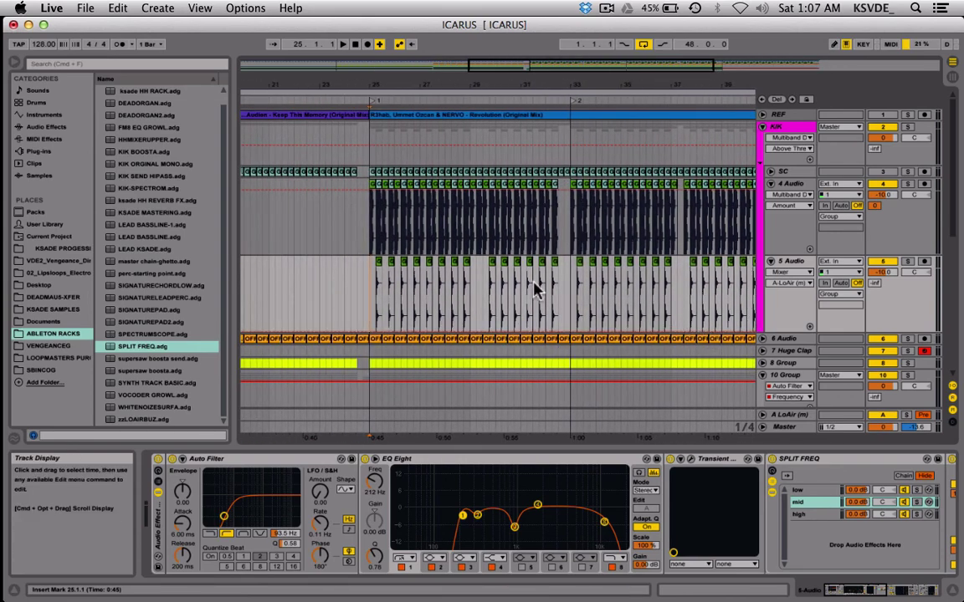